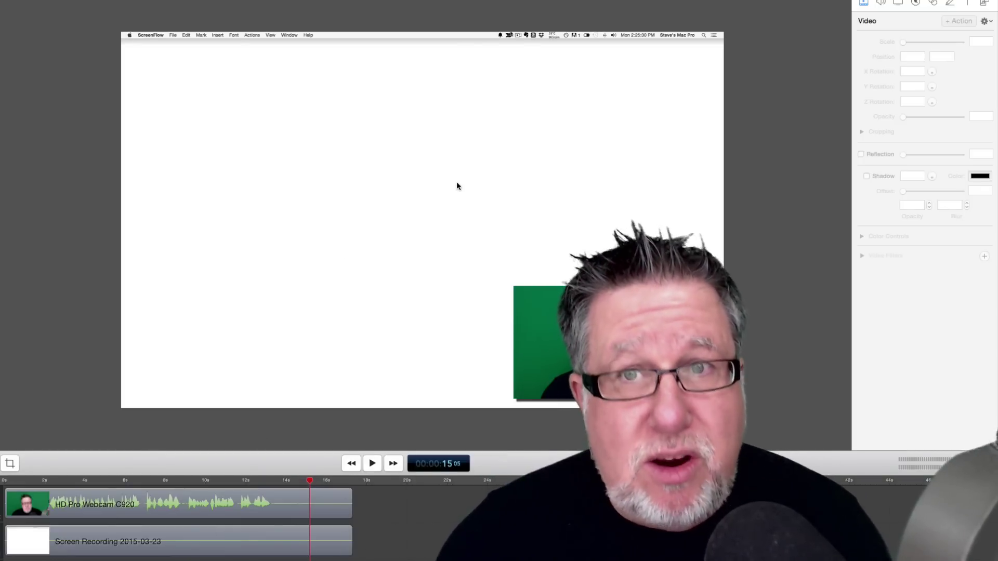
Centre the webcam clip and resize the canvas to 800 × 800
{"action": "left_click_drag", "start_coordinate": [588, 356], "coordinate": [428, 233]}
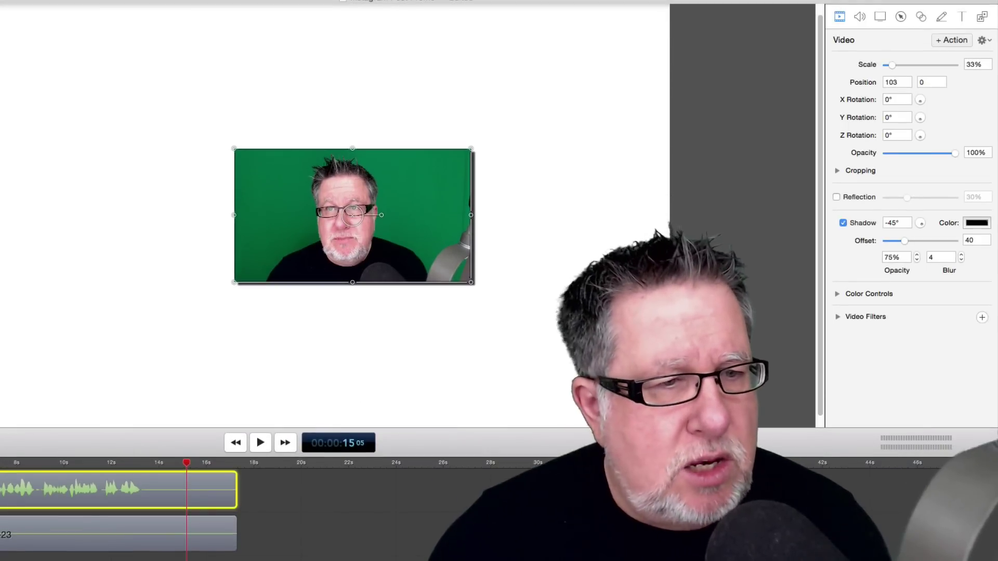
{"action": "key", "text": "super+alt+c"}
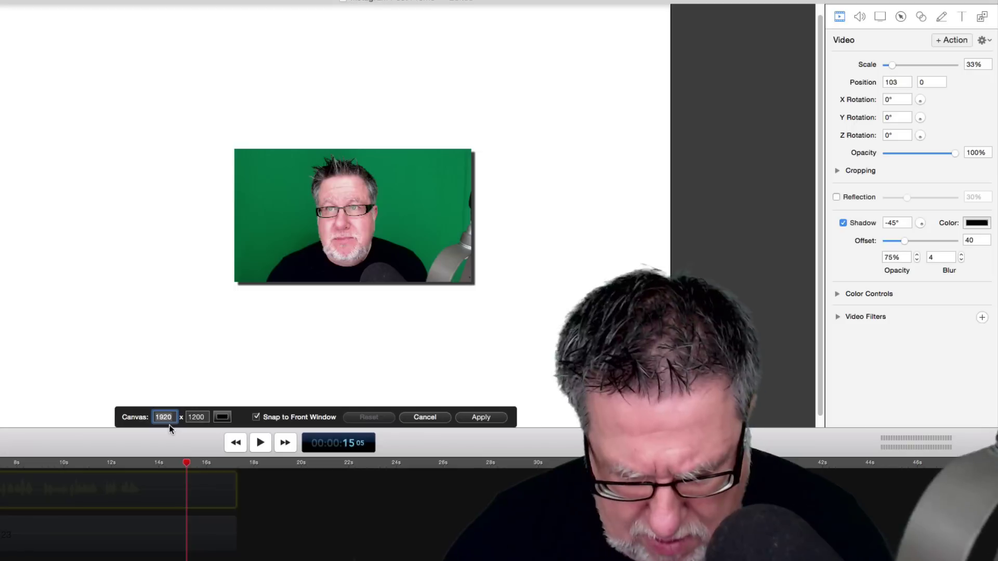
{"action": "type", "text": "800"}
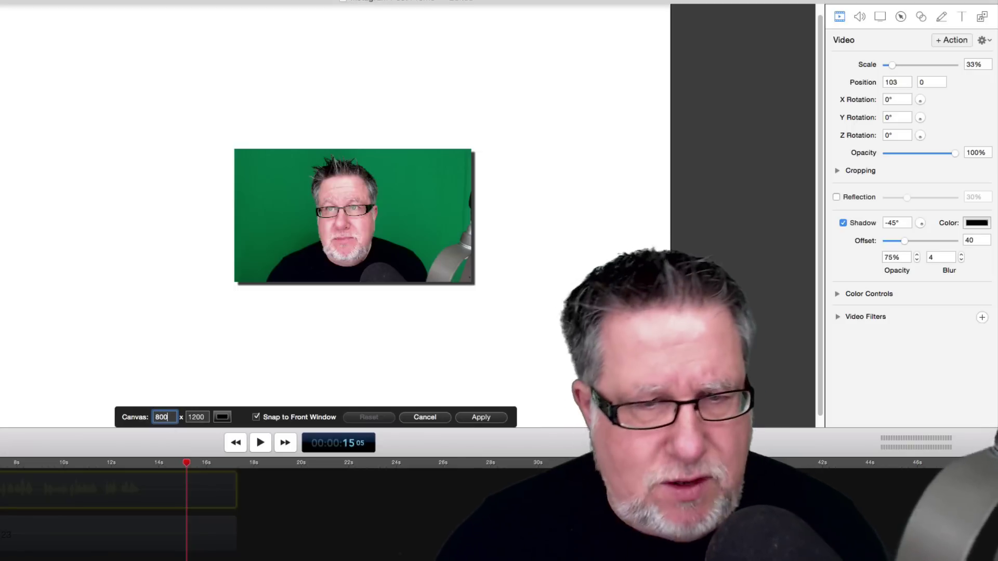
{"action": "double_click", "coordinate": [195, 417]}
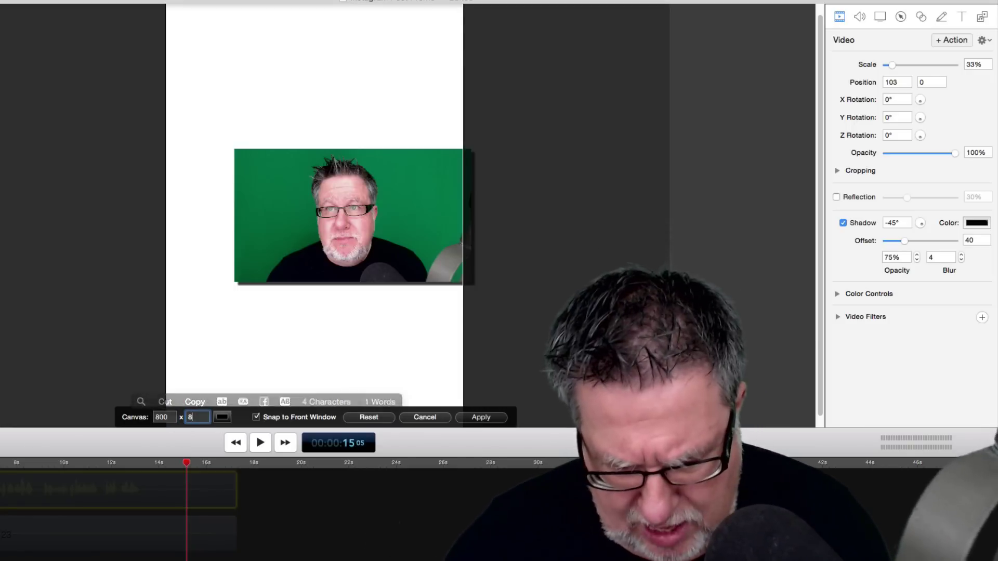
{"action": "type", "text": "00"}
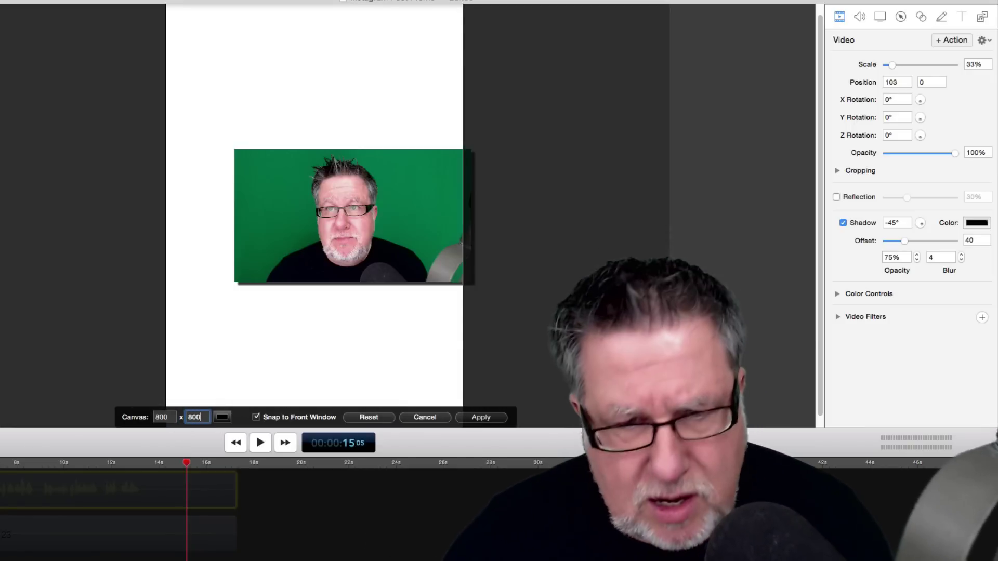
{"action": "left_click", "coordinate": [480, 417]}
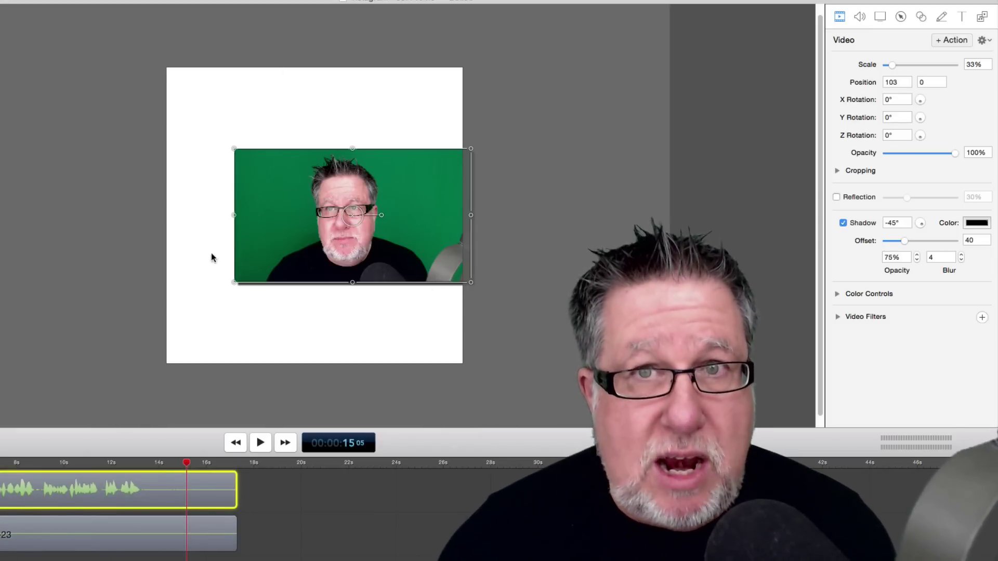
Turn off the webcam clip's shadow, scale it to 58% and place it at 102, -85
{"action": "left_click_drag", "start_coordinate": [326, 210], "coordinate": [306, 236]}
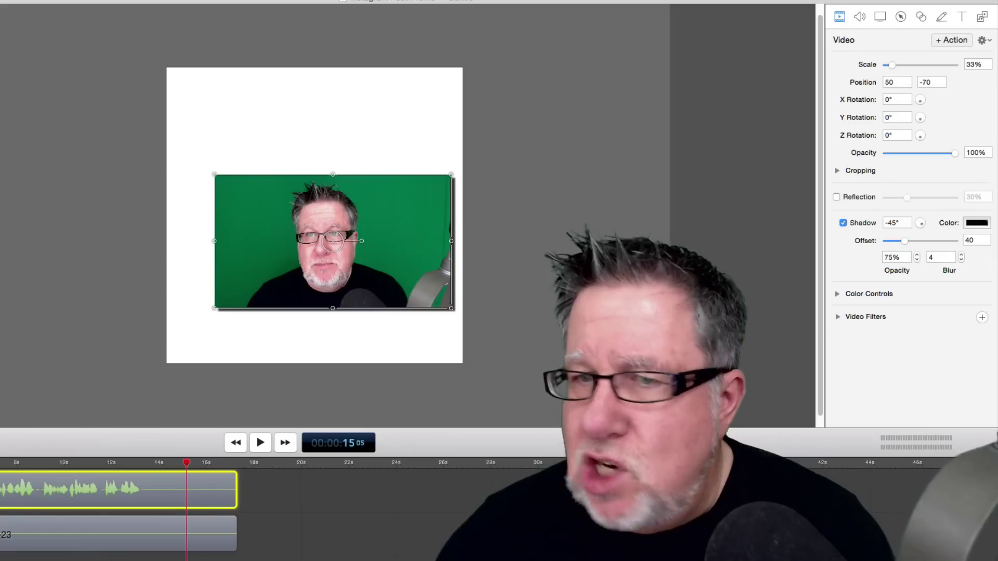
{"action": "left_click", "coordinate": [843, 223]}
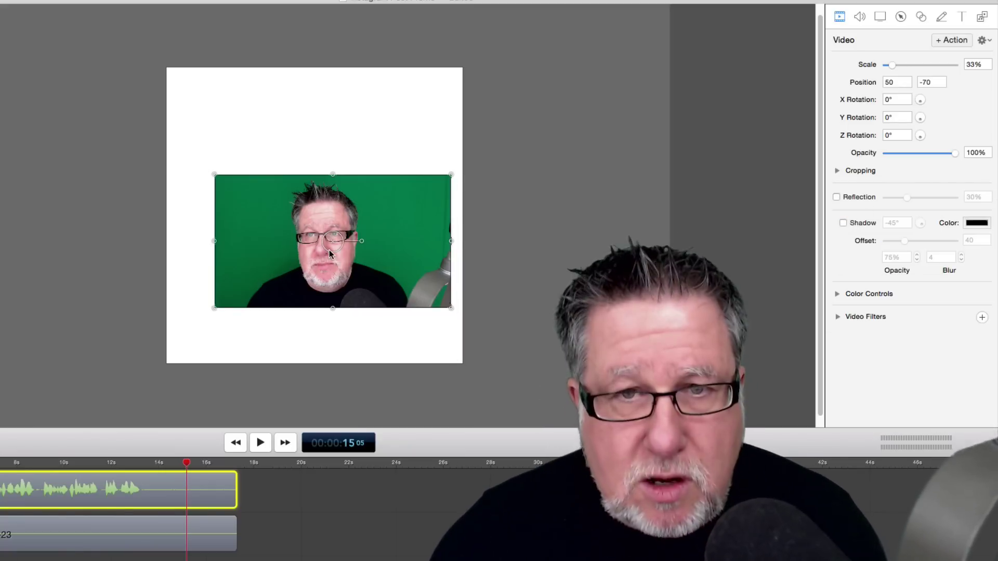
{"action": "scroll", "coordinate": [330, 250], "scroll_direction": "up", "scroll_amount": 5}
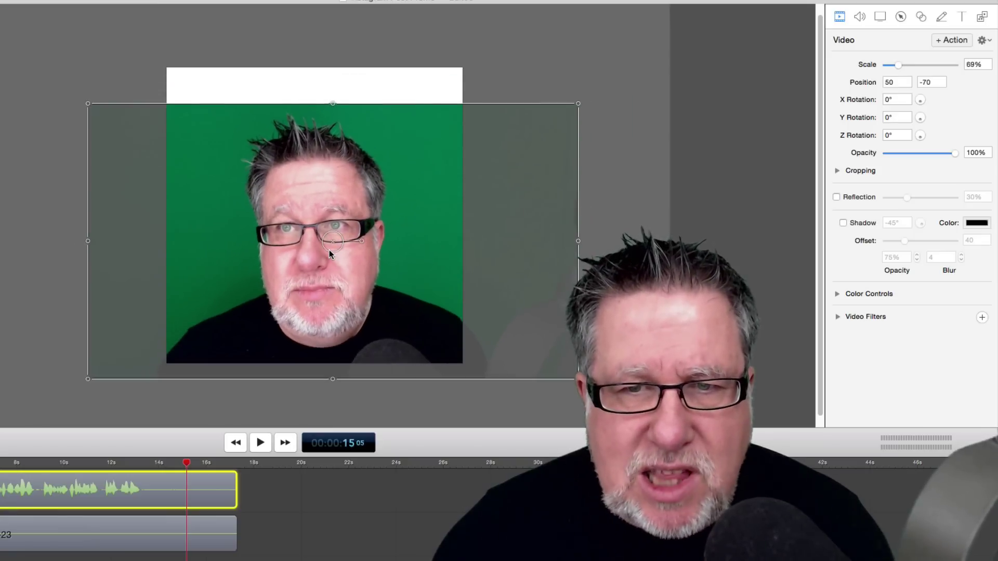
{"action": "scroll", "coordinate": [329, 250], "scroll_direction": "down", "scroll_amount": 3}
{"action": "scroll", "coordinate": [329, 250], "scroll_direction": "up", "scroll_amount": 1}
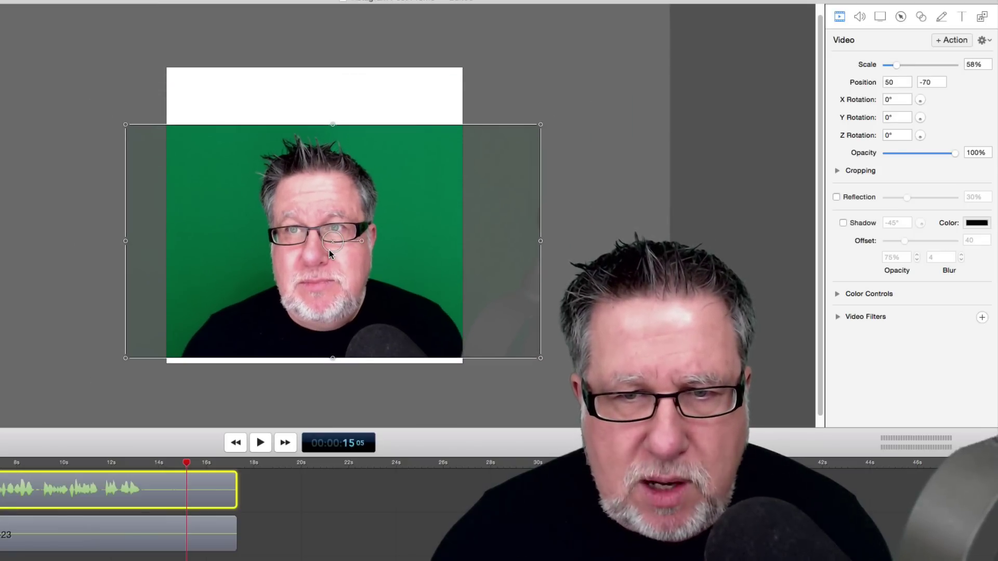
{"action": "left_click_drag", "start_coordinate": [329, 249], "coordinate": [350, 262]}
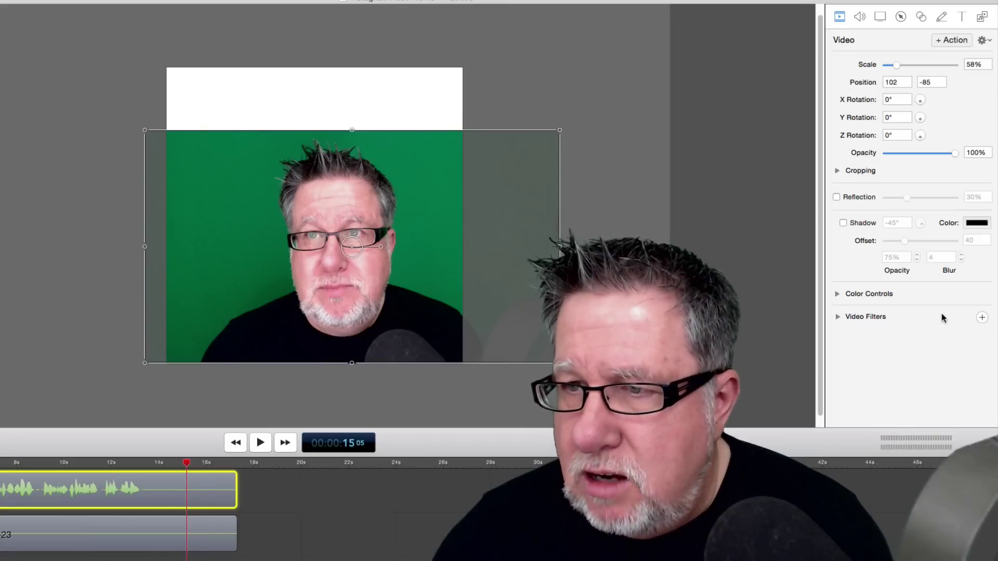
Add a Chroma Key filter to the webcam clip and refine it by sampling the background
{"action": "left_click", "coordinate": [981, 318]}
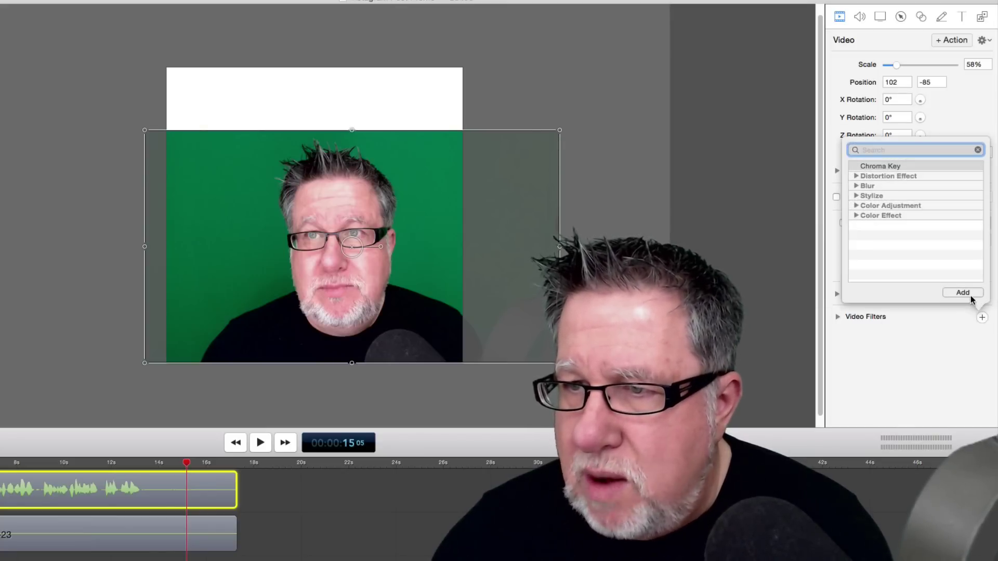
{"action": "left_click", "coordinate": [961, 293]}
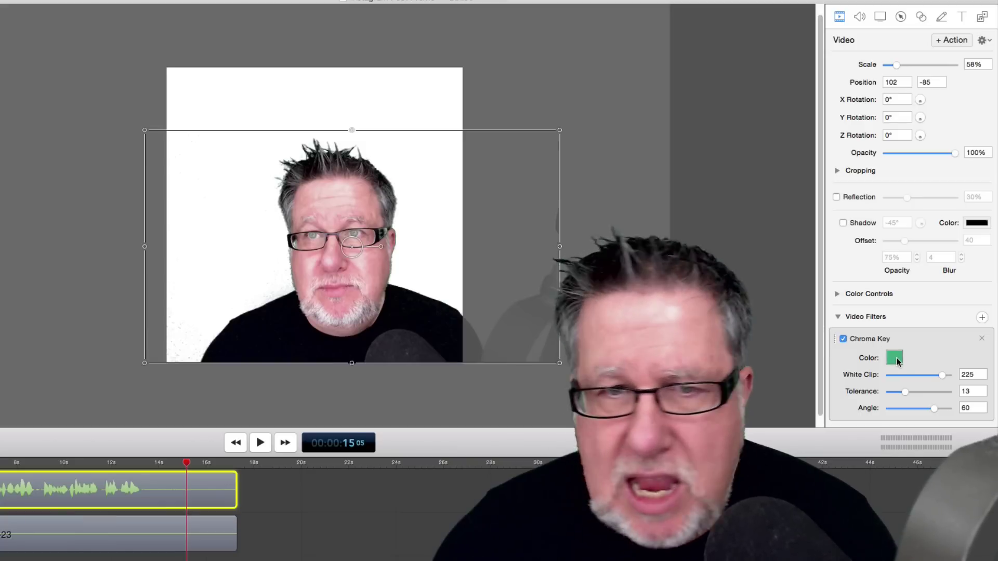
{"action": "left_click", "coordinate": [896, 359]}
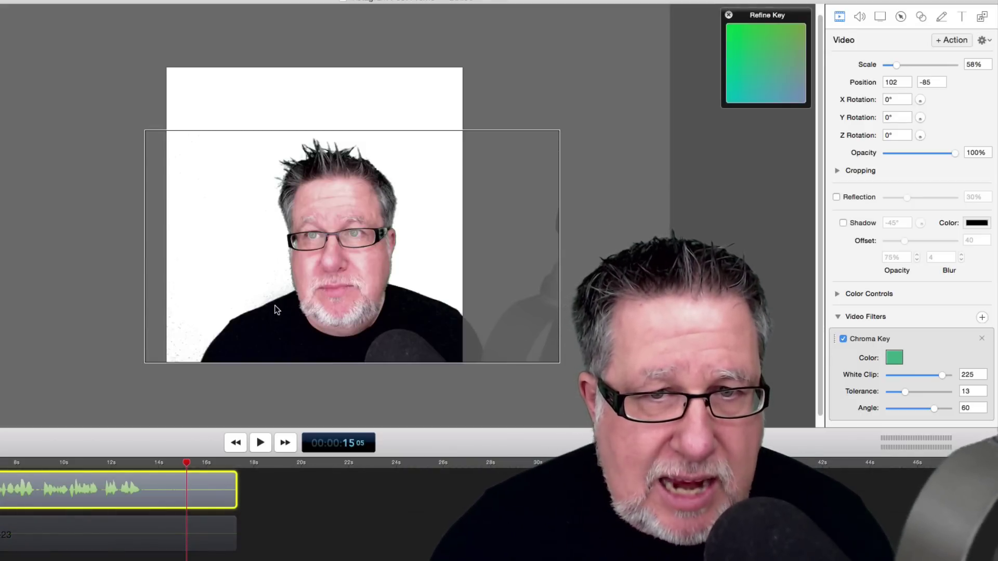
{"action": "left_click", "coordinate": [244, 305]}
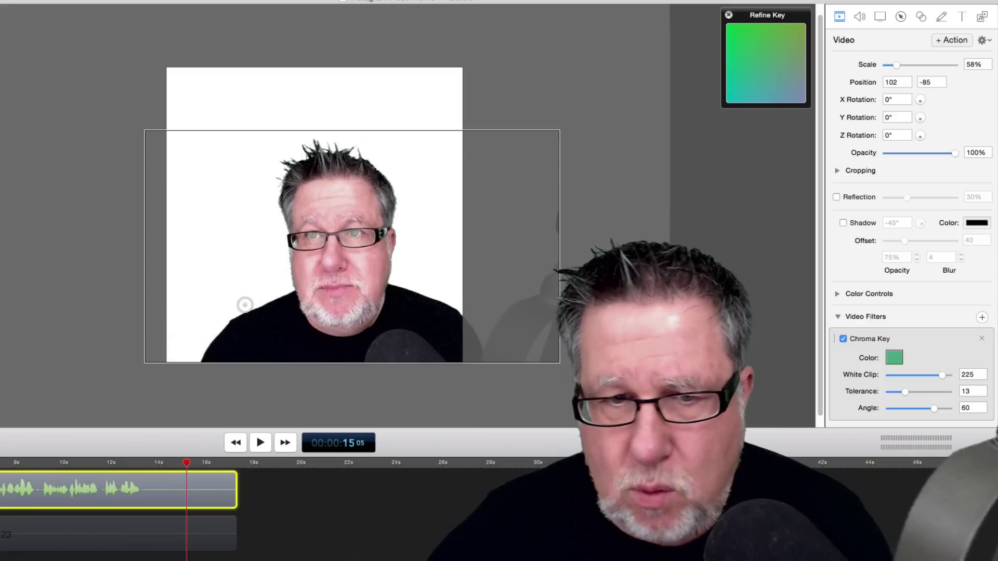
{"action": "left_click", "coordinate": [245, 305]}
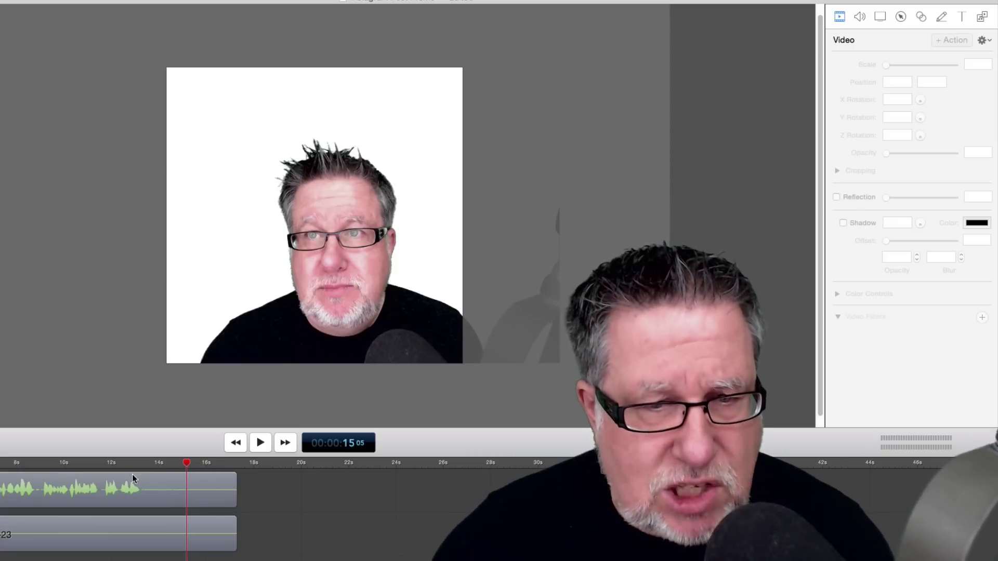
Split the webcam and screen clips at 13.5 seconds, delete the end pieces, and return to the start
{"action": "left_click", "coordinate": [146, 467]}
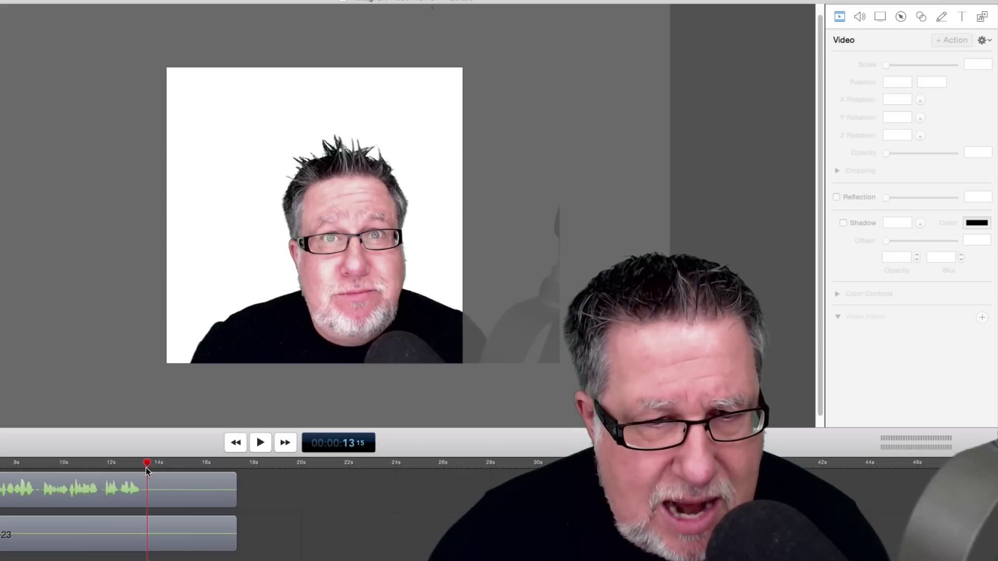
{"action": "left_click", "coordinate": [159, 489]}
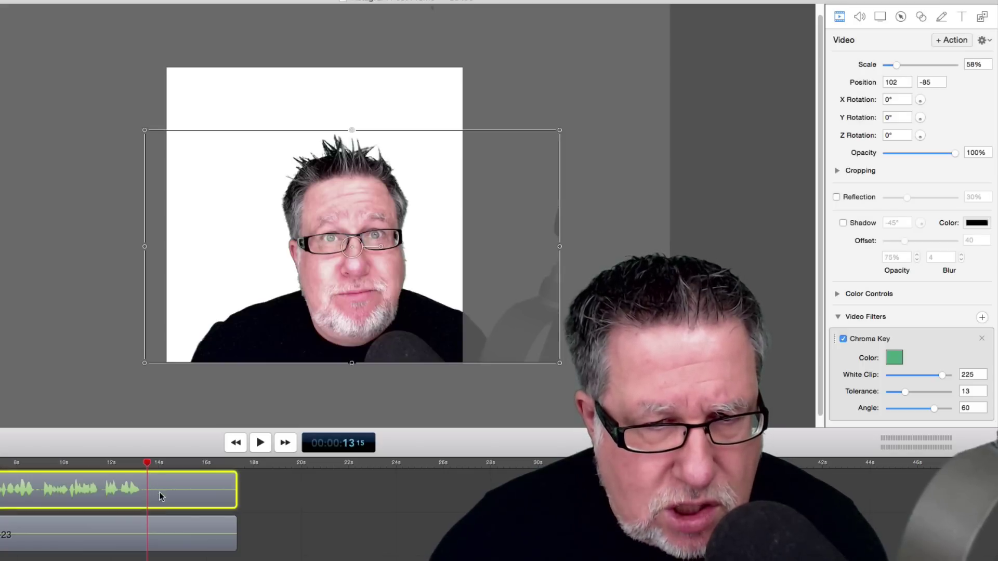
{"action": "left_click", "coordinate": [173, 532], "text": "shift"}
{"action": "right_click", "coordinate": [173, 533]}
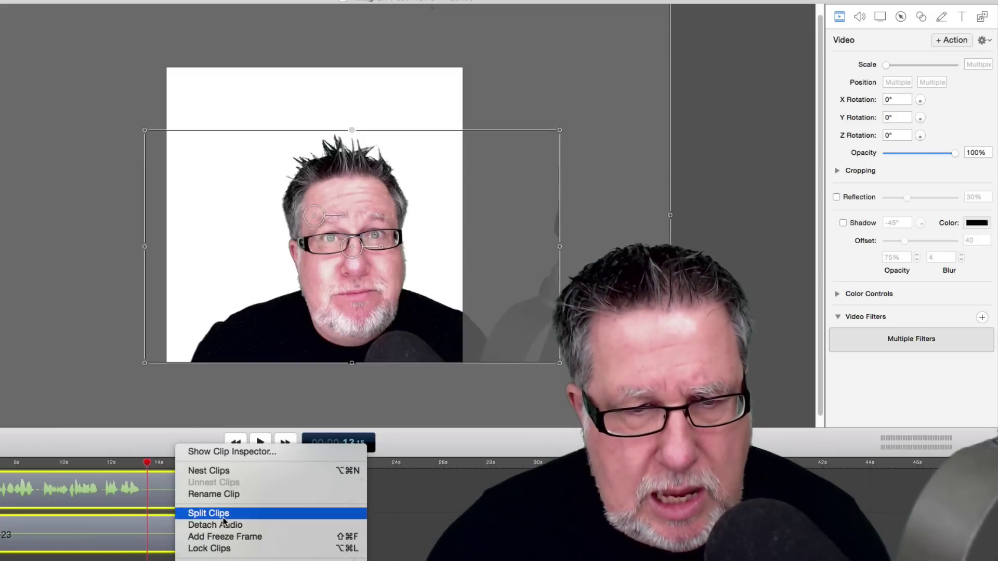
{"action": "left_click", "coordinate": [223, 515]}
{"action": "left_click_drag", "start_coordinate": [284, 537], "coordinate": [201, 491]}
{"action": "key", "text": "Delete"}
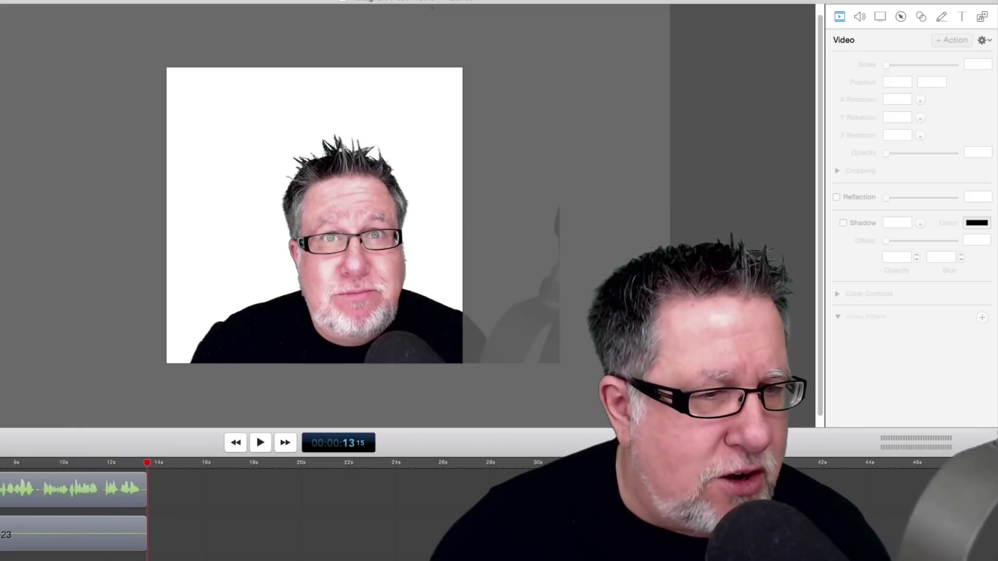
{"action": "key", "text": "Home"}
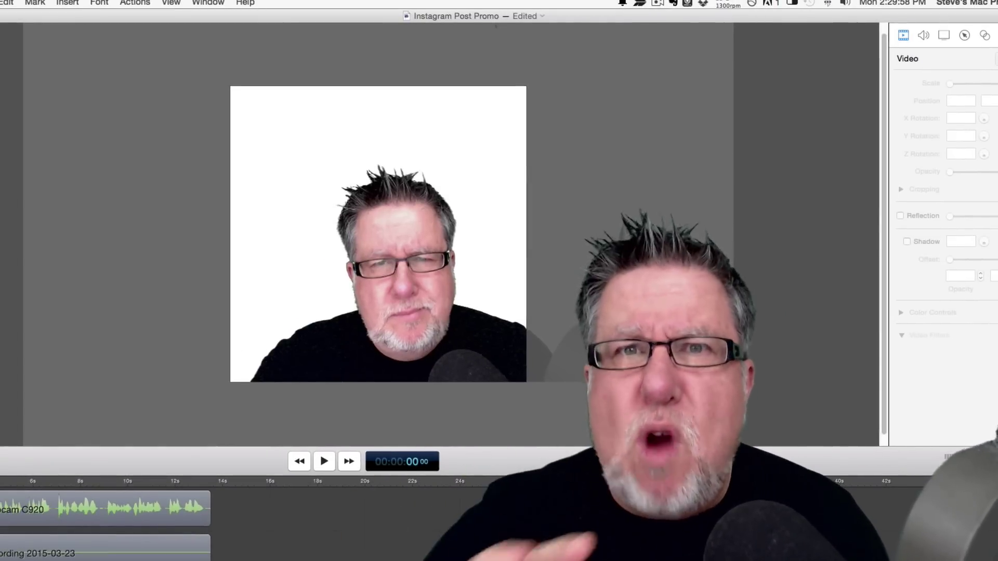
Play back the trimmed white-background webcam preview from the beginning
{"action": "key", "text": "space"}
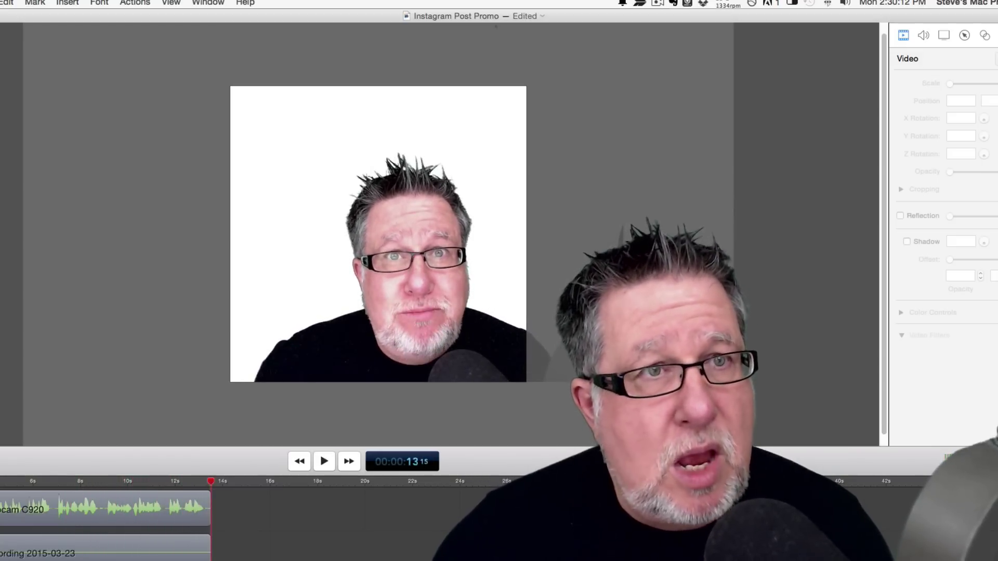
{"action": "key", "text": "space"}
{"action": "key", "text": "space"}
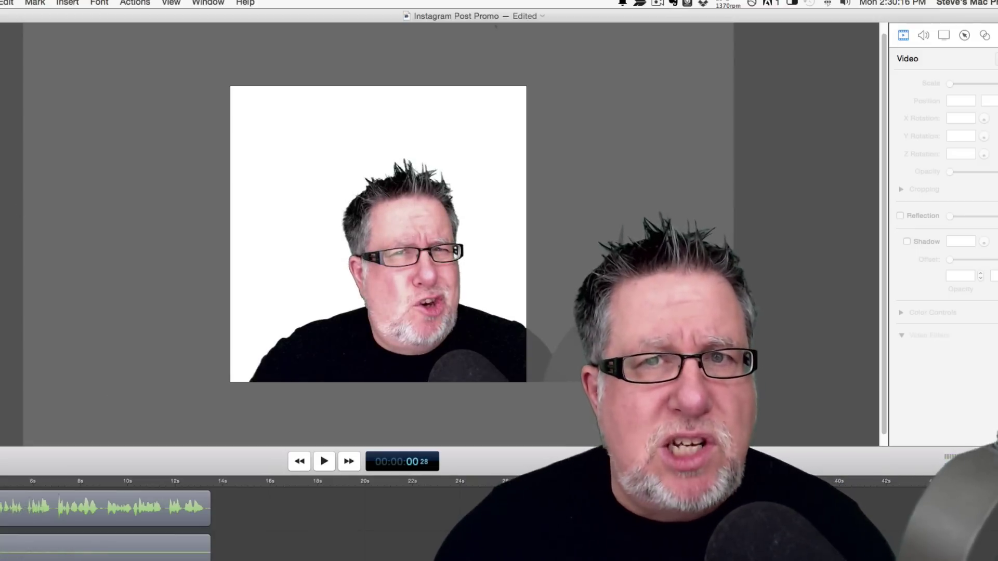
Save the project and export Instagram Post Promo.mp4 at 100% scale (800 × 800) with Web - High
{"action": "key", "text": "super+s"}
{"action": "left_click", "coordinate": [1, 3]}
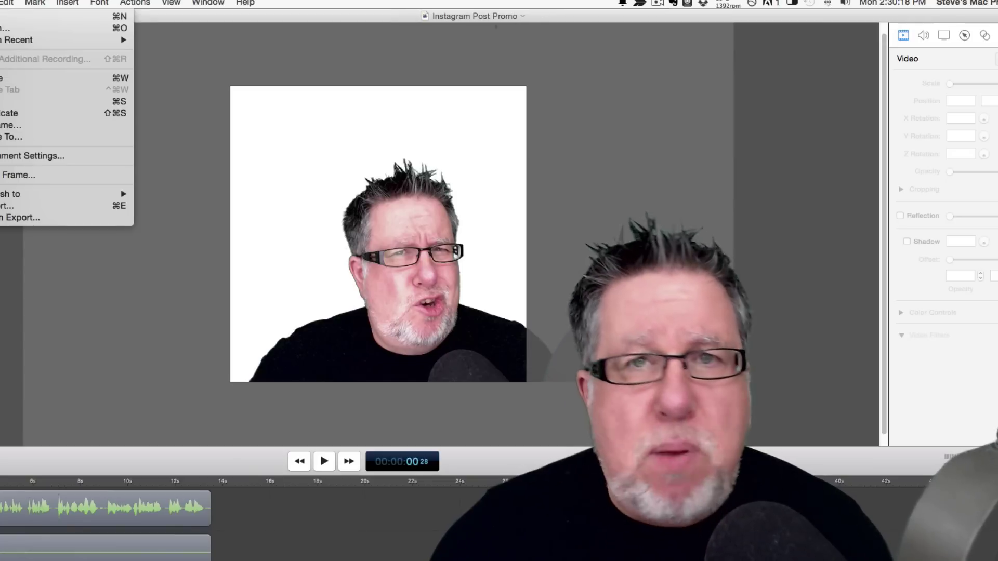
{"action": "mouse_move", "coordinate": [0, 1]}
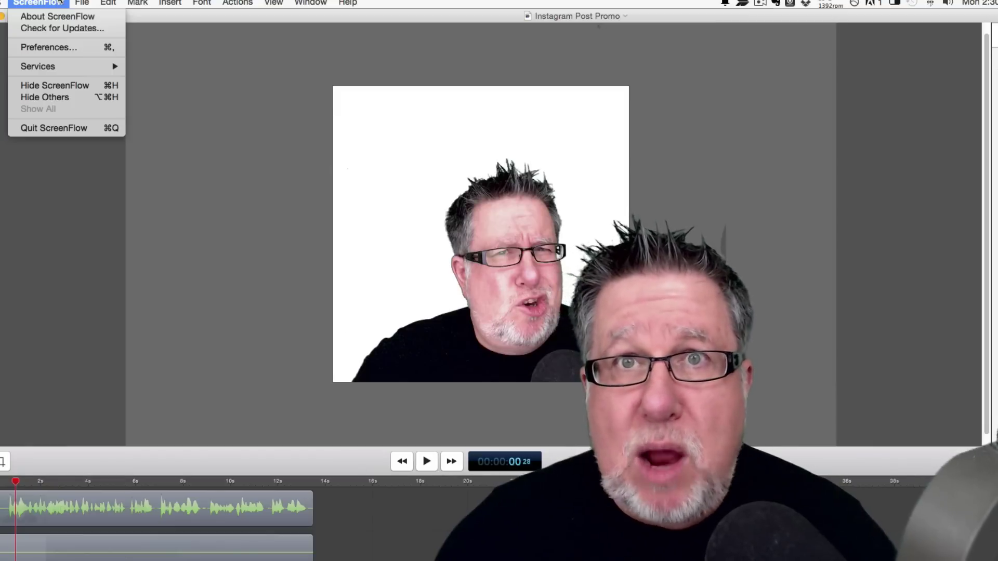
{"action": "mouse_move", "coordinate": [75, 2]}
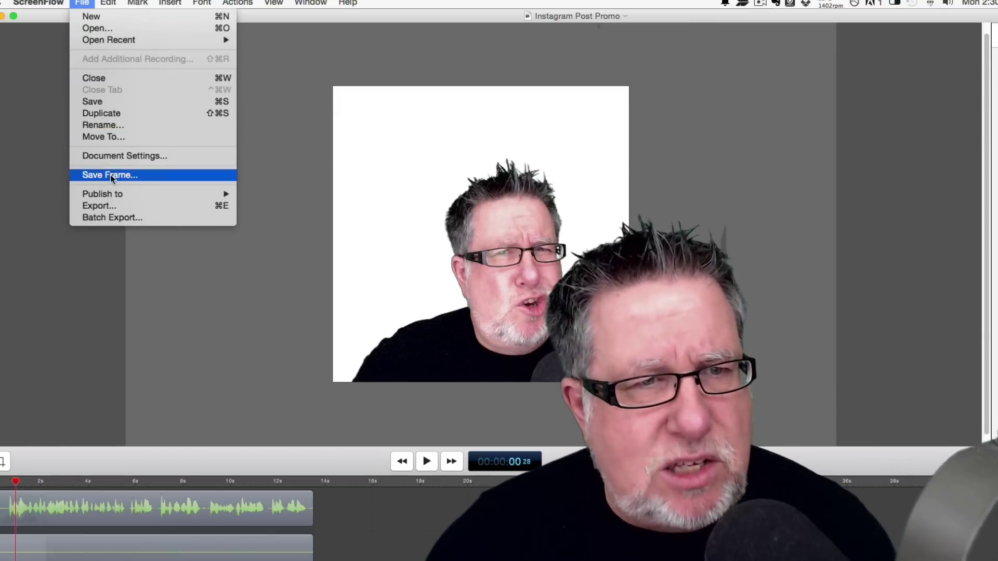
{"action": "mouse_move", "coordinate": [120, 198]}
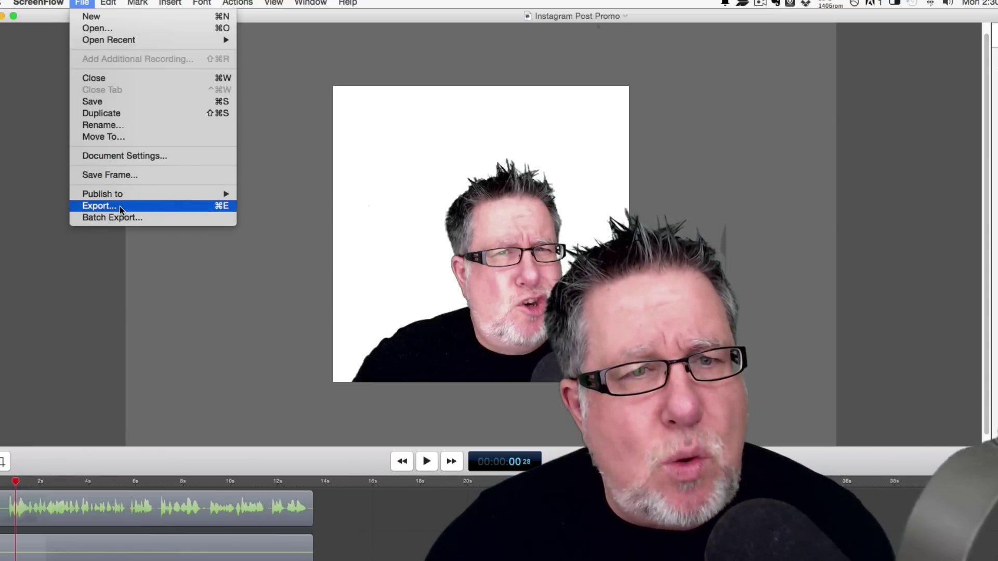
{"action": "left_click", "coordinate": [120, 206]}
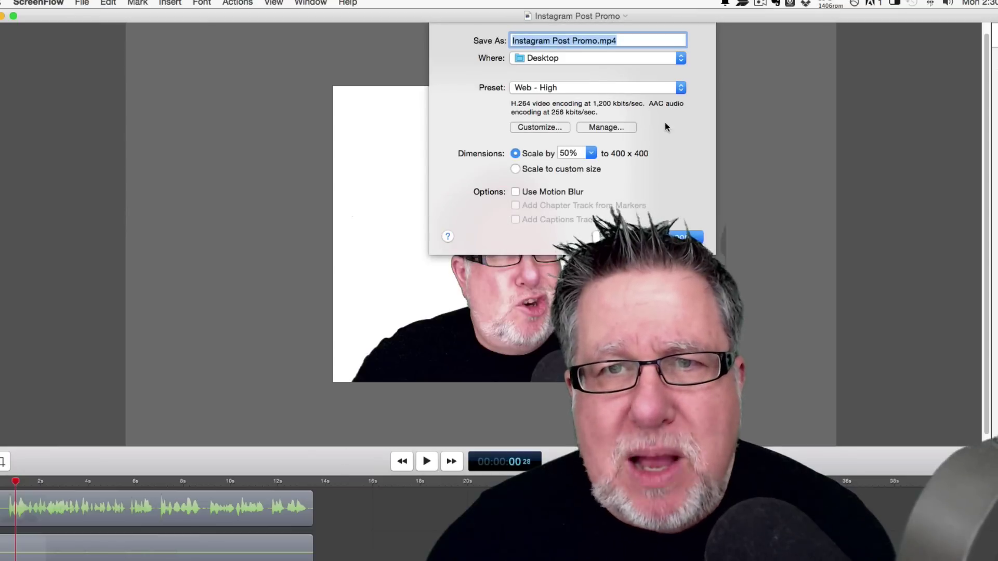
{"action": "left_click", "coordinate": [590, 151]}
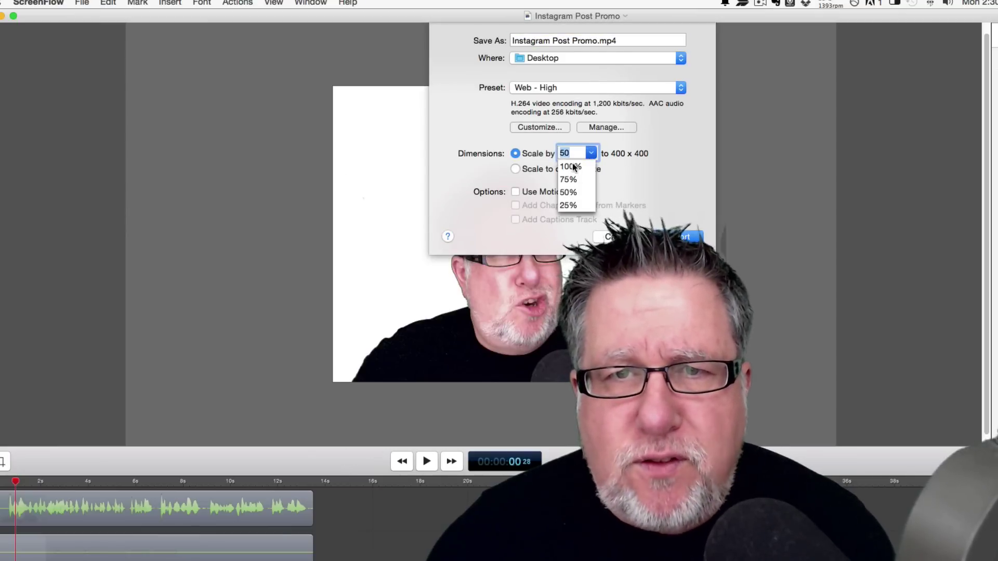
{"action": "left_click", "coordinate": [573, 166]}
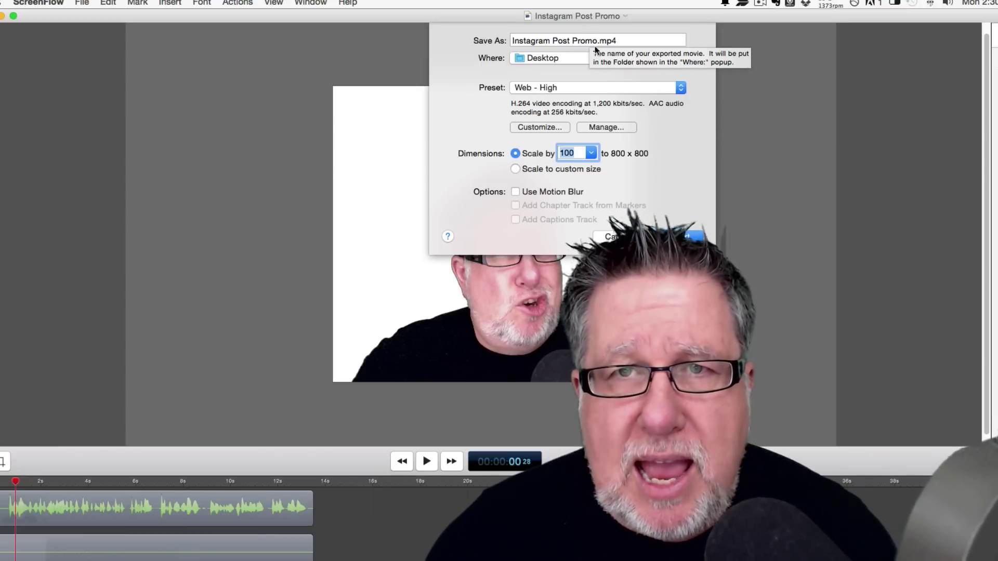
{"action": "left_click", "coordinate": [687, 237]}
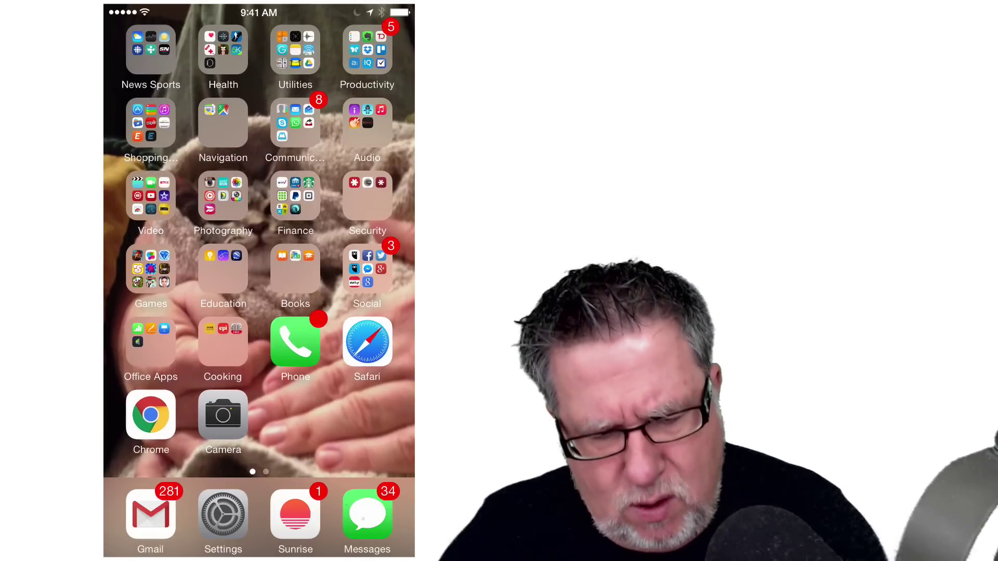
Open Photos from the Photography folder and scroll to the end of the Camera Roll
{"action": "left_click", "coordinate": [222, 198]}
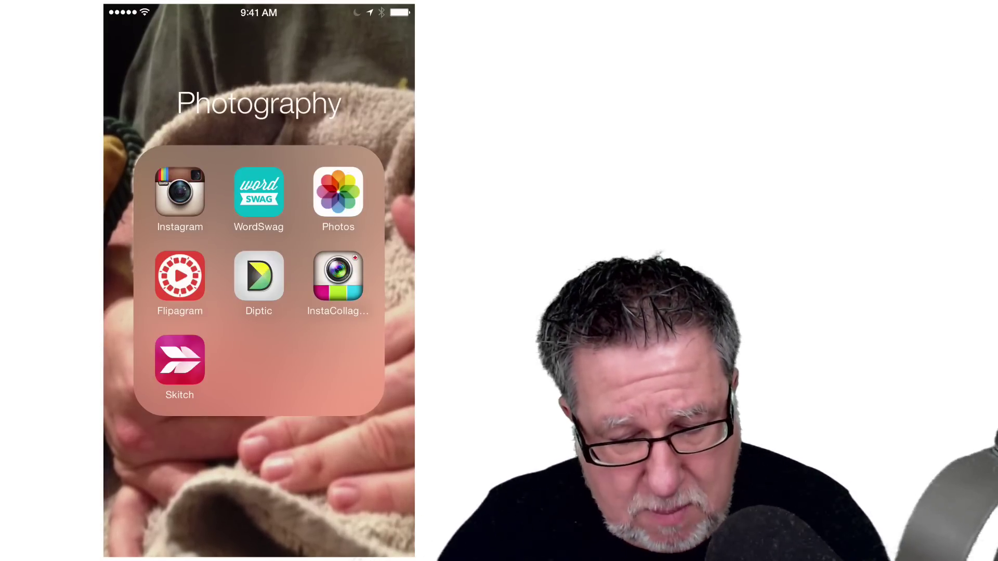
{"action": "left_click", "coordinate": [338, 191]}
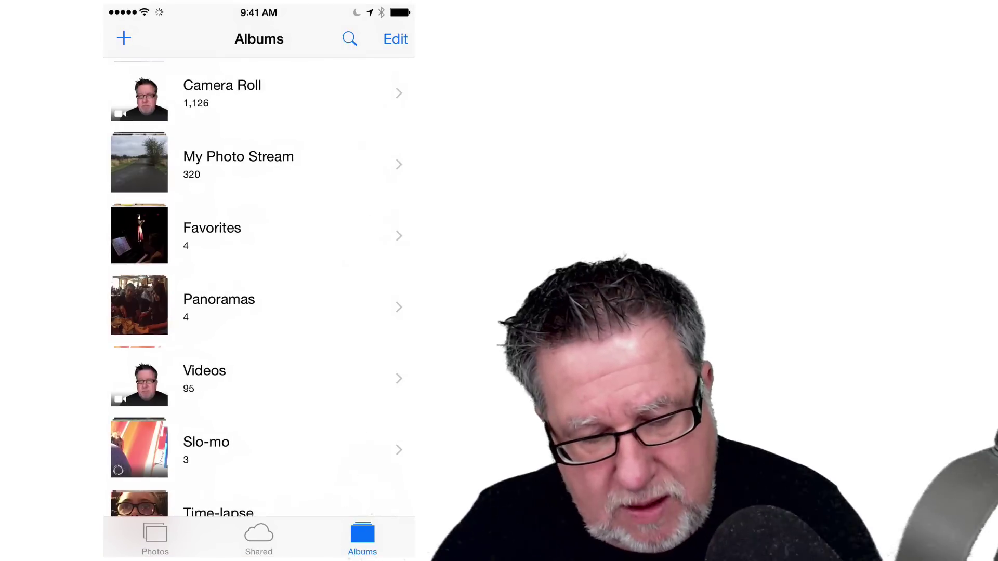
{"action": "left_click", "coordinate": [222, 93]}
{"action": "scroll", "coordinate": [259, 234], "scroll_direction": "up", "scroll_amount": 15}
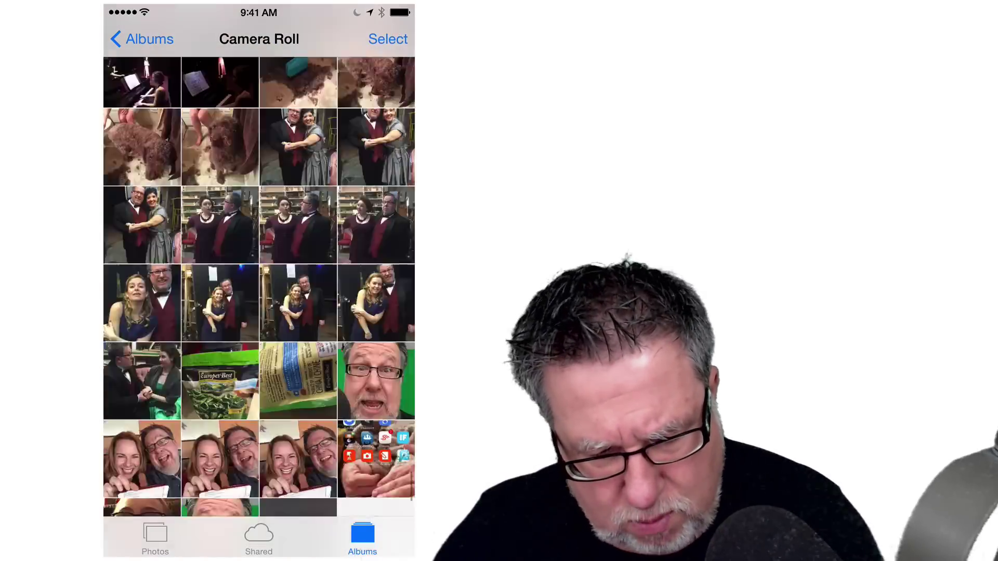
{"action": "scroll", "coordinate": [259, 233], "scroll_direction": "down", "scroll_amount": 15}
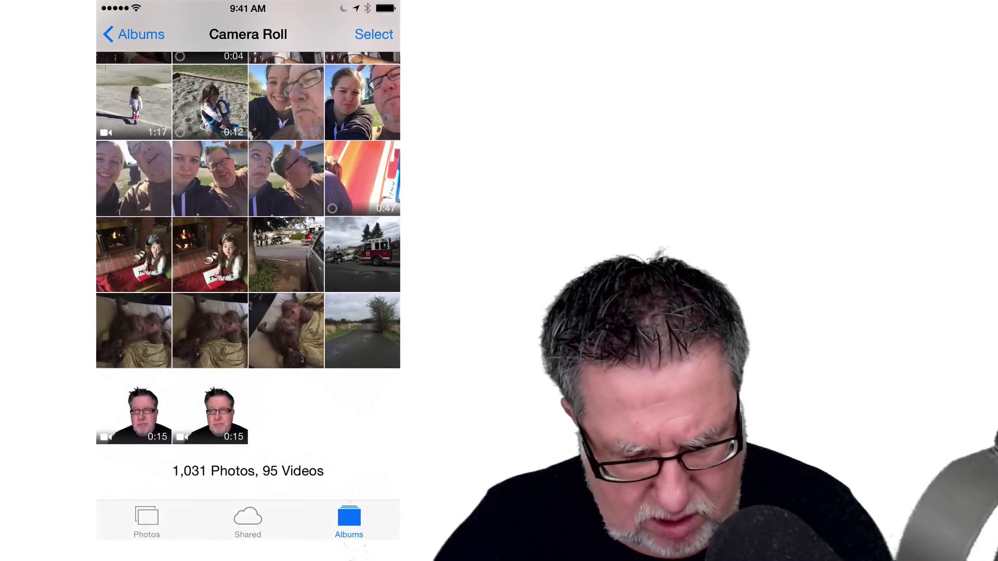
Launch Instagram and start a new post using a video from the phone's gallery
{"action": "key", "text": "super"}
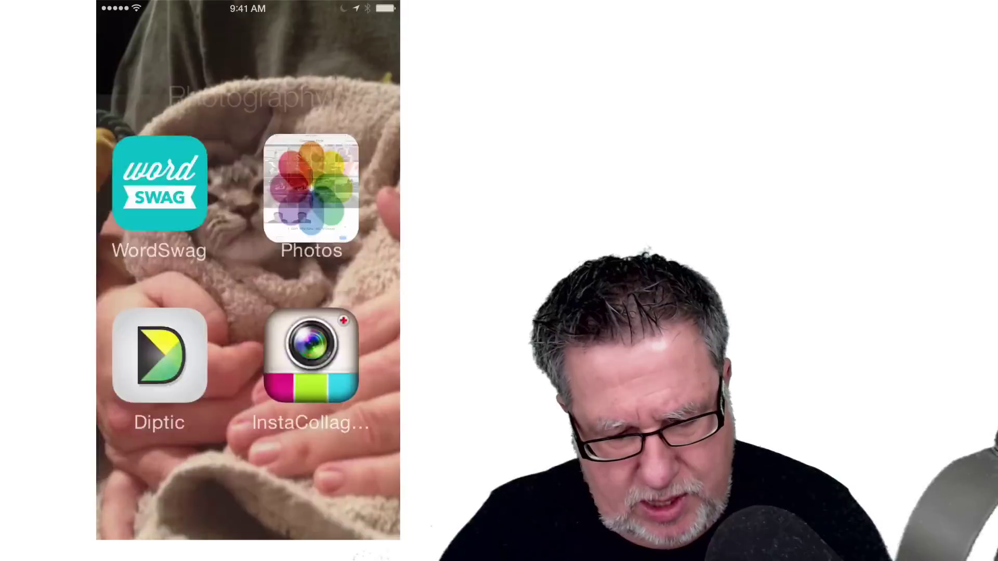
{"action": "left_click", "coordinate": [167, 183]}
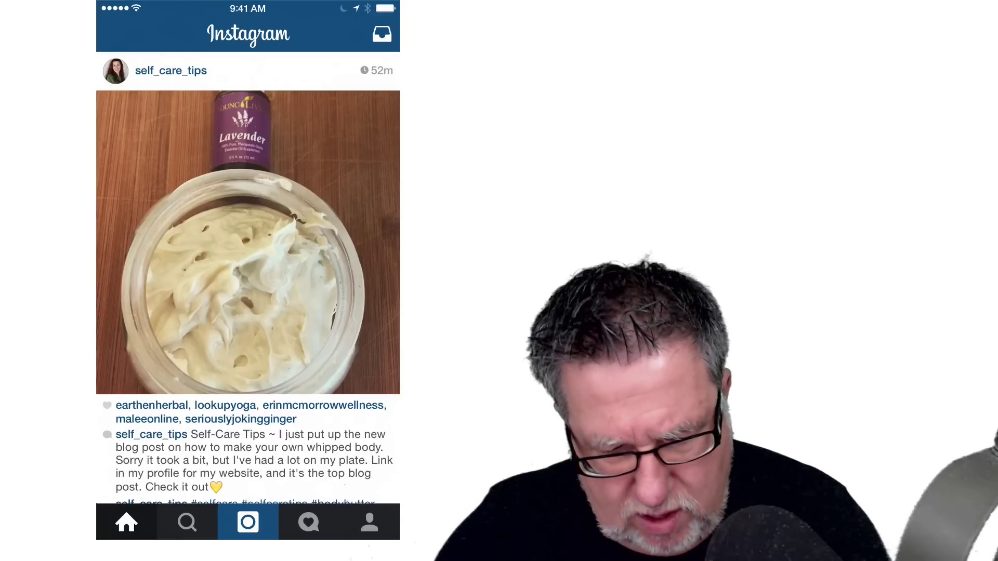
{"action": "left_click", "coordinate": [382, 34]}
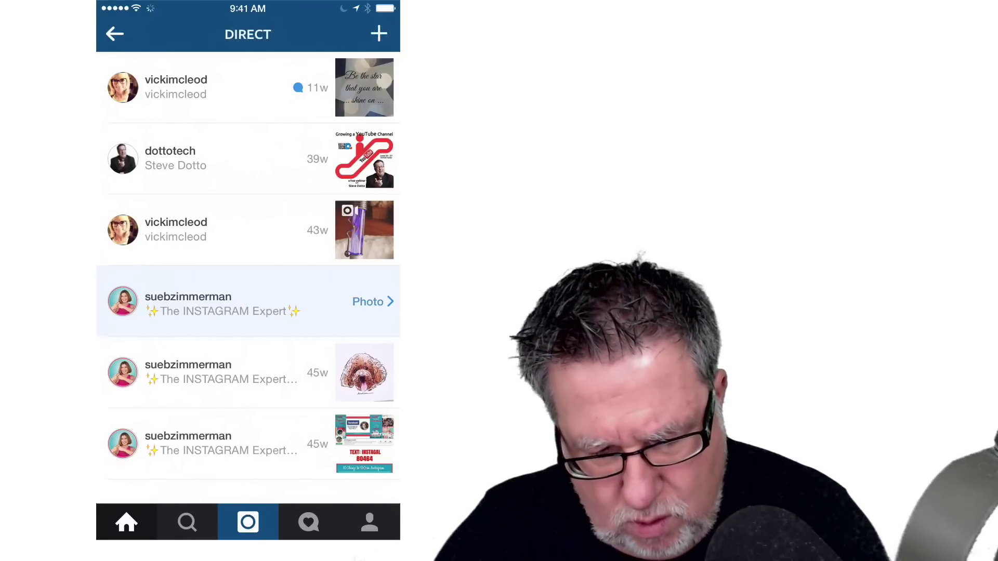
{"action": "left_click", "coordinate": [379, 33]}
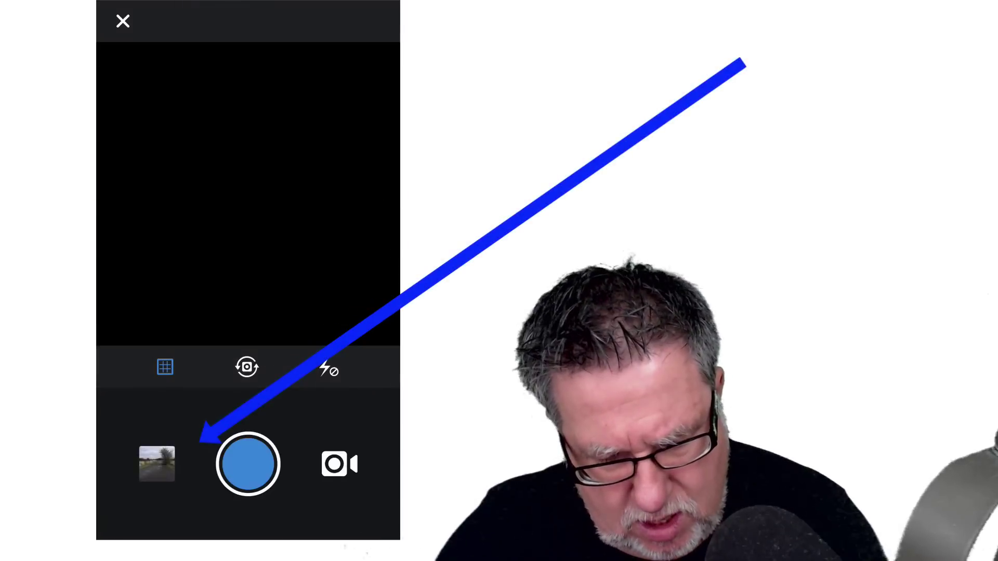
{"action": "left_click", "coordinate": [157, 464]}
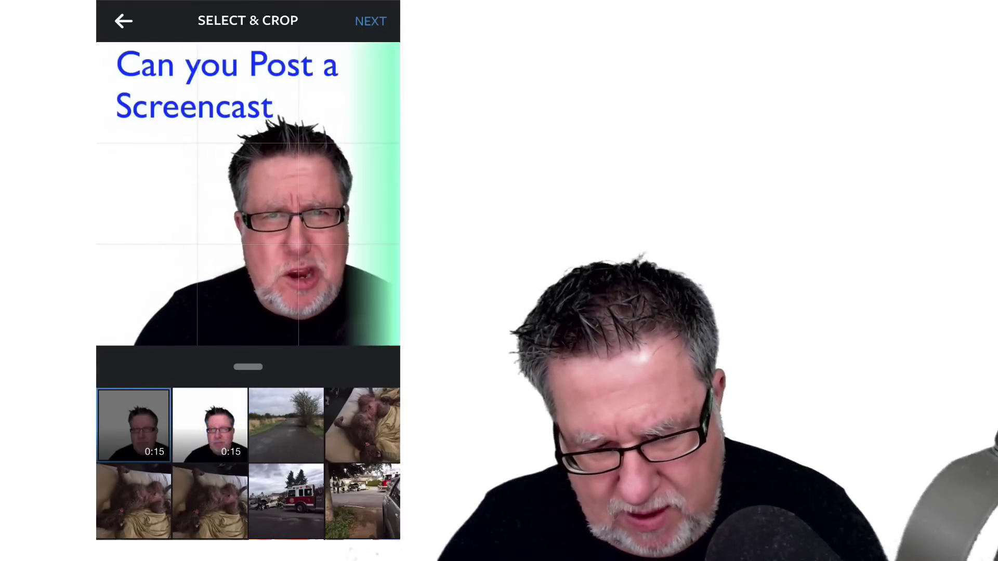
Step through the filters and sharing screens, then return to Select & Crop
{"action": "left_click", "coordinate": [371, 21]}
{"action": "left_click", "coordinate": [370, 21]}
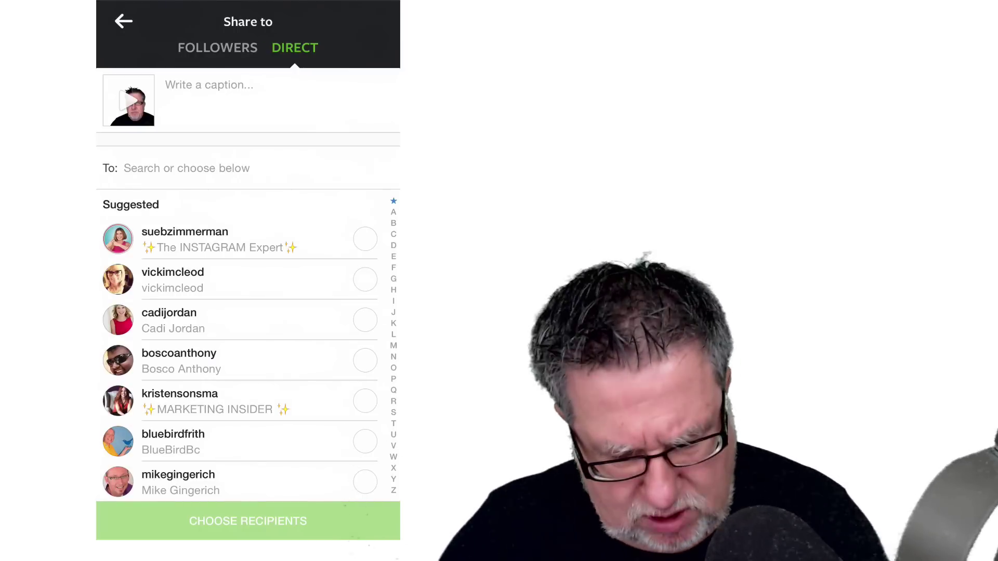
{"action": "left_click", "coordinate": [124, 21]}
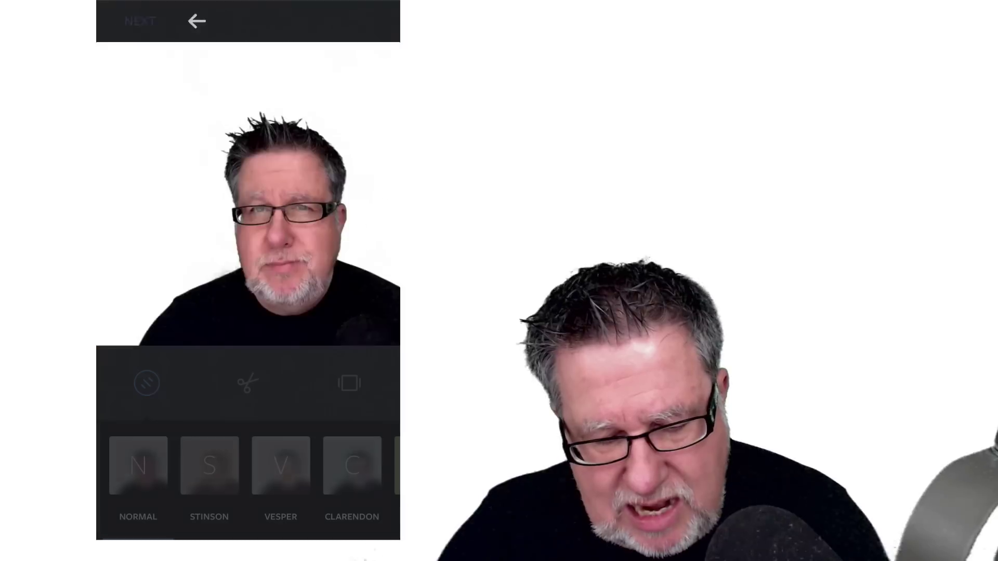
{"action": "left_click", "coordinate": [123, 20]}
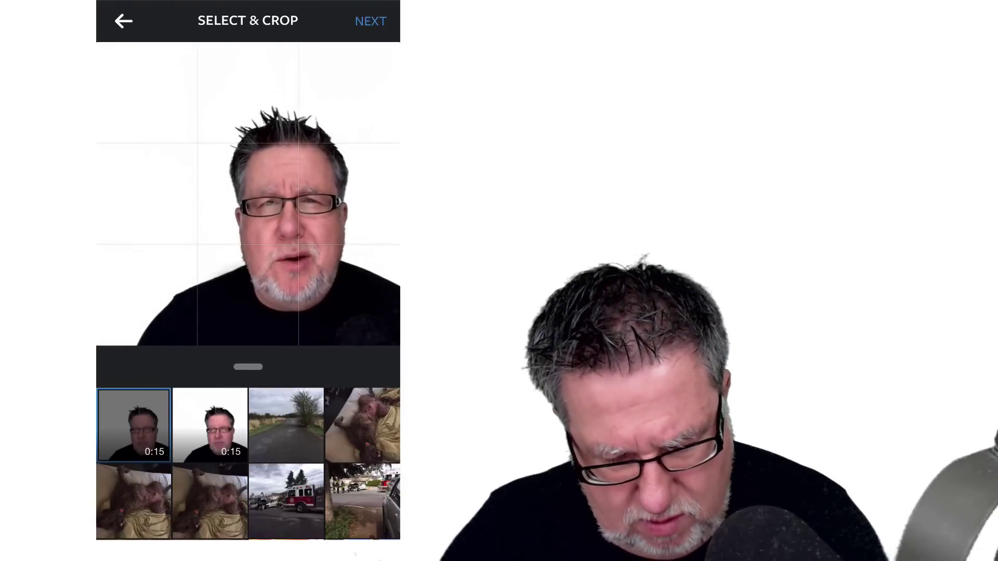